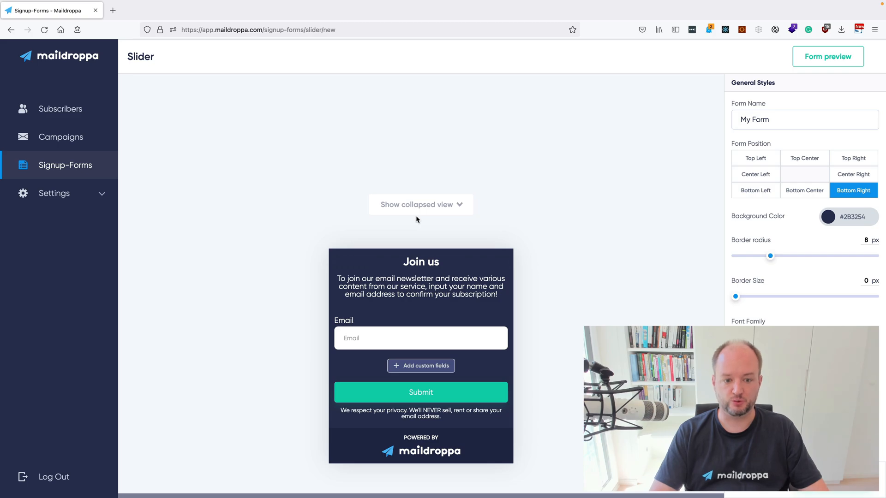
- Check the slider's collapsed and expanded views and set the form position to Center Left
{"action": "left_click", "coordinate": [422, 206]}
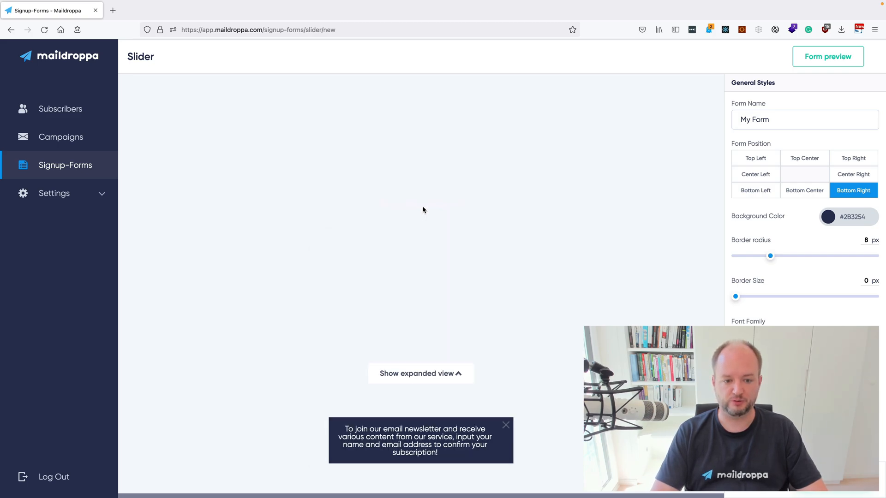
{"action": "left_click", "coordinate": [422, 374]}
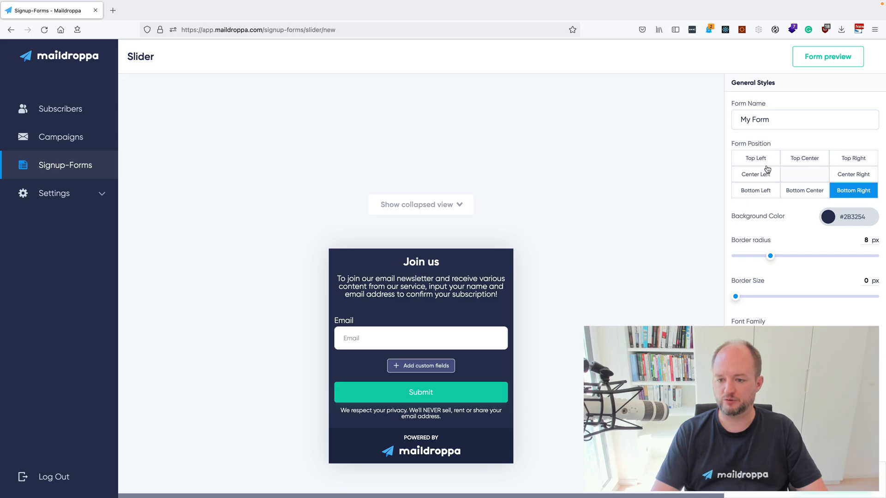
{"action": "left_click", "coordinate": [757, 176]}
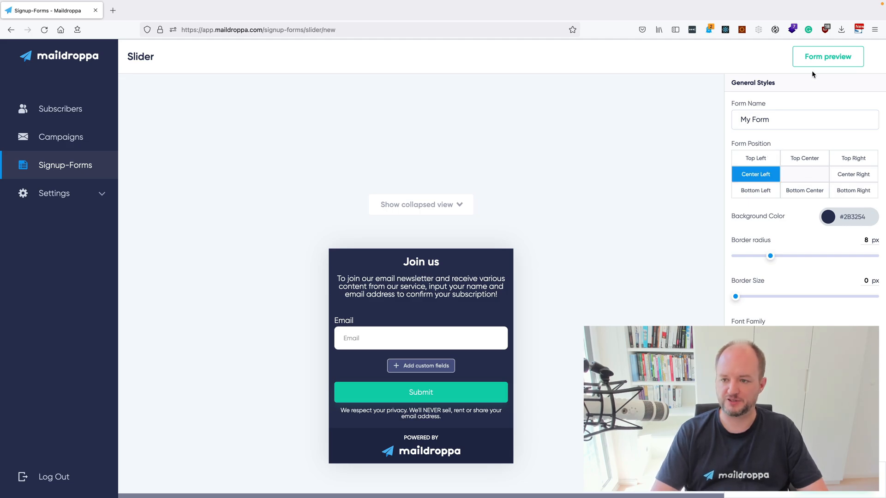
- Preview the form on the sample page, expand the slider and close it again
{"action": "left_click", "coordinate": [824, 57]}
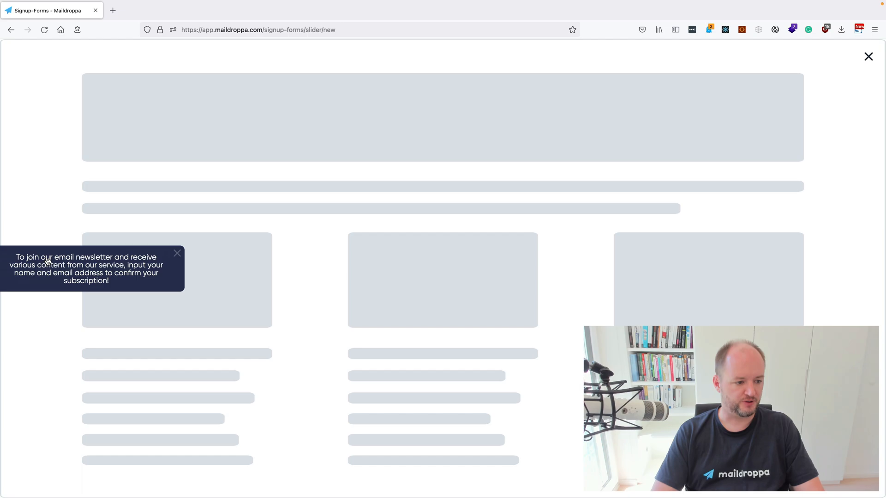
{"action": "left_click", "coordinate": [76, 265]}
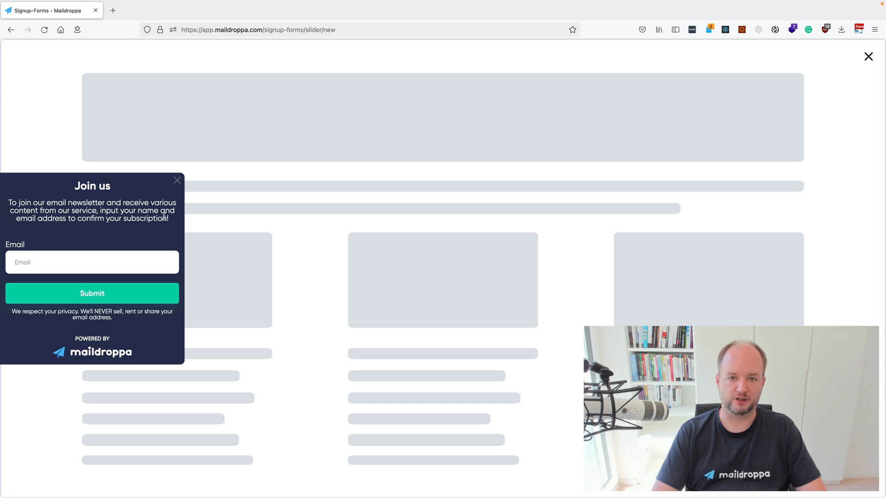
{"action": "left_click", "coordinate": [176, 180]}
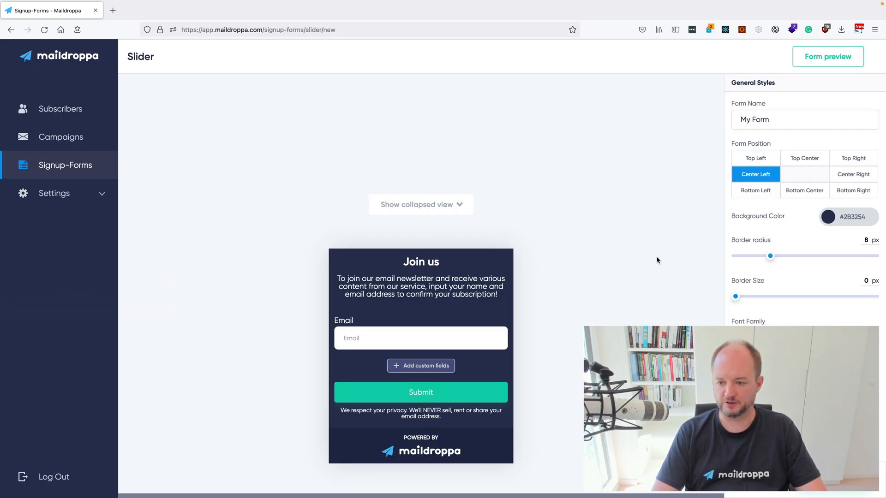
- Set the form's background color to Magnesium grey (#C0C0C0)
{"action": "left_click", "coordinate": [775, 119]}
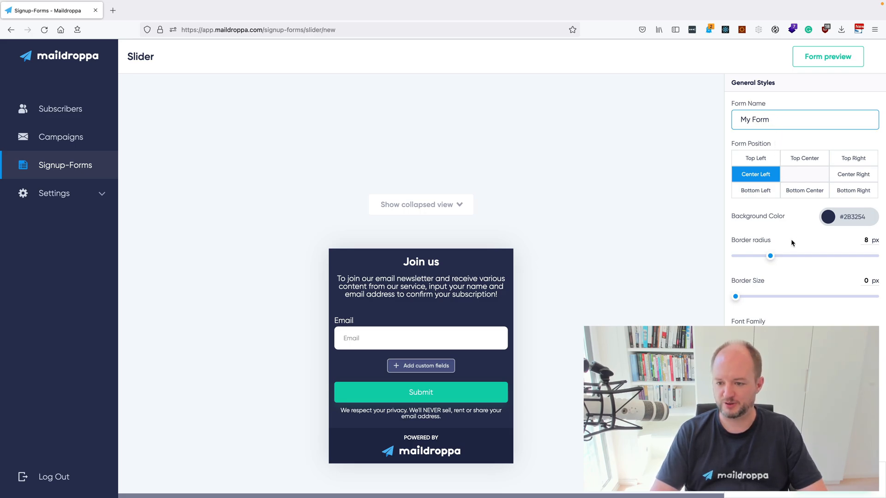
{"action": "left_click", "coordinate": [827, 218]}
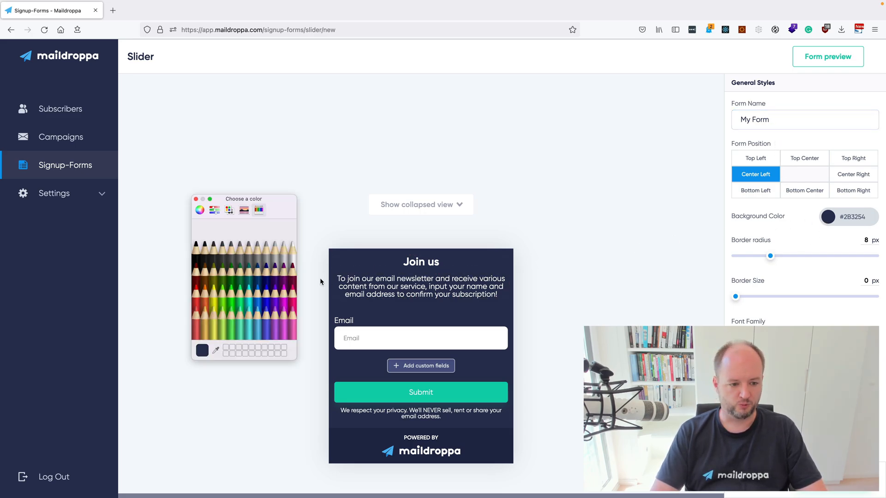
{"action": "left_click", "coordinate": [266, 261]}
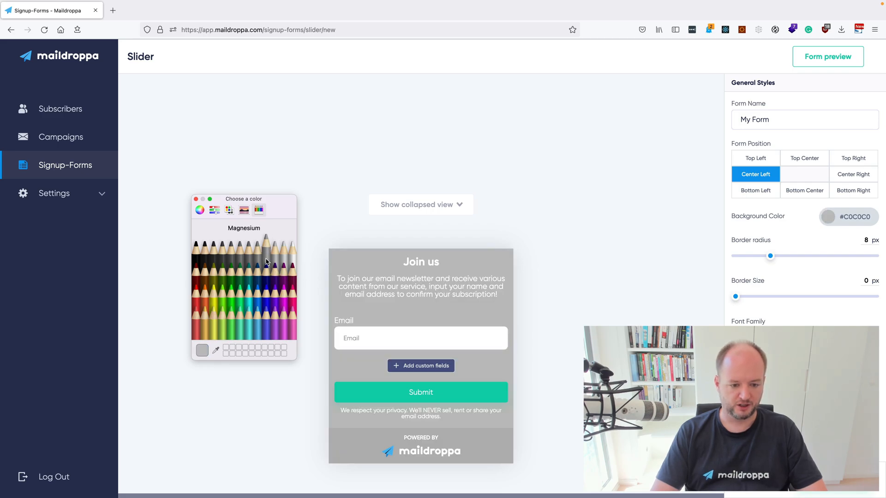
{"action": "left_click", "coordinate": [196, 200]}
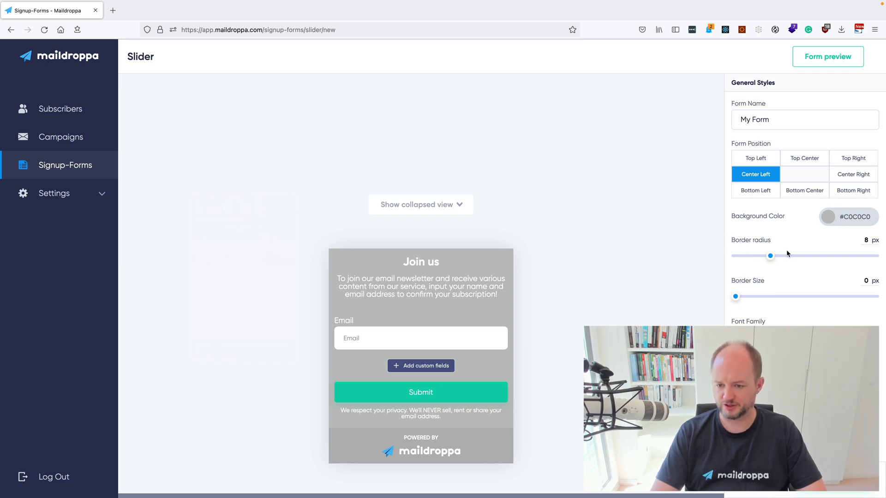
- Set the form's border size to 1 px and look at the border color choices without picking a new one
{"action": "left_click", "coordinate": [745, 297]}
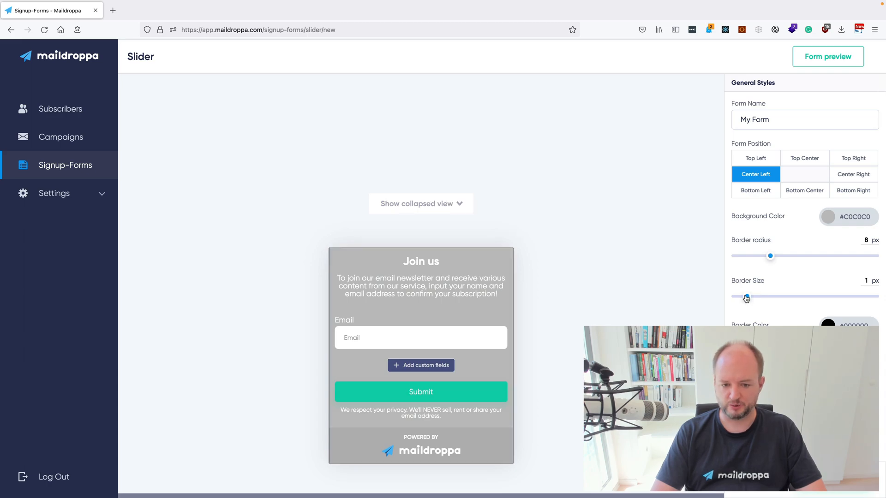
{"action": "left_click", "coordinate": [864, 282]}
{"action": "type", "text": "1"}
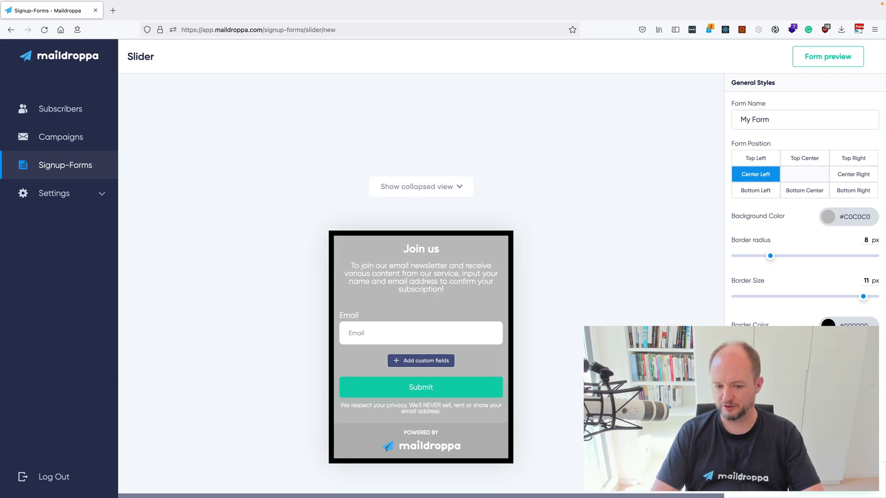
{"action": "key", "text": "BackSpace"}
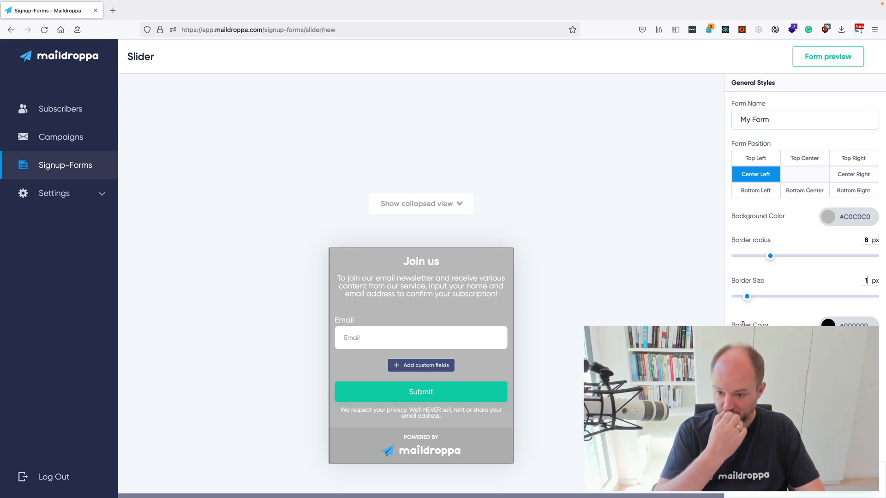
{"action": "left_click", "coordinate": [828, 326]}
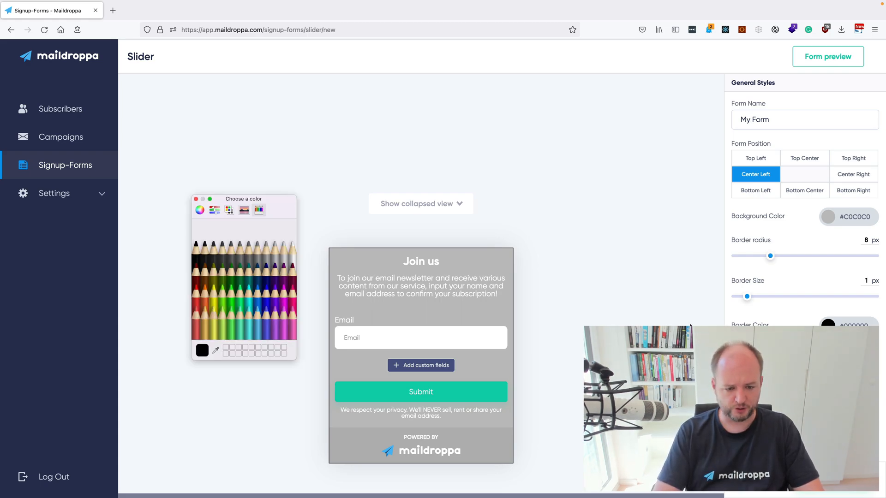
{"action": "left_click", "coordinate": [195, 199]}
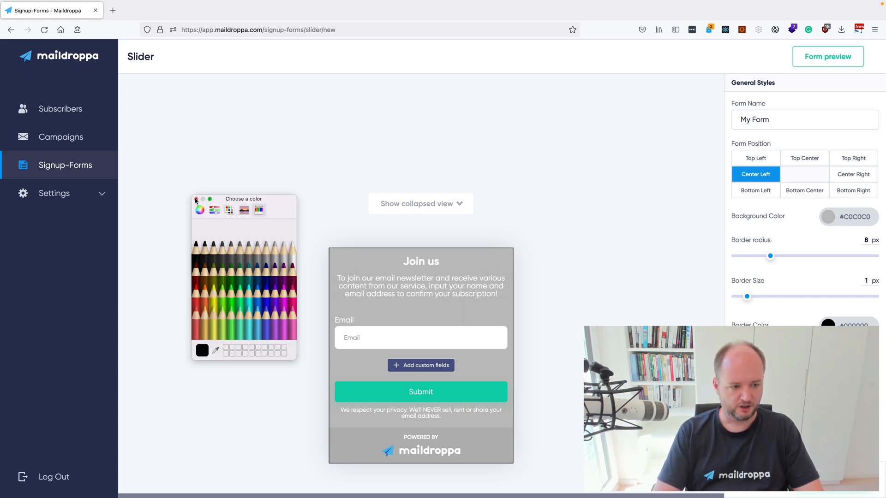
- Set the form's font family to Arial
{"action": "scroll", "coordinate": [757, 284], "scroll_direction": "down", "scroll_amount": 4}
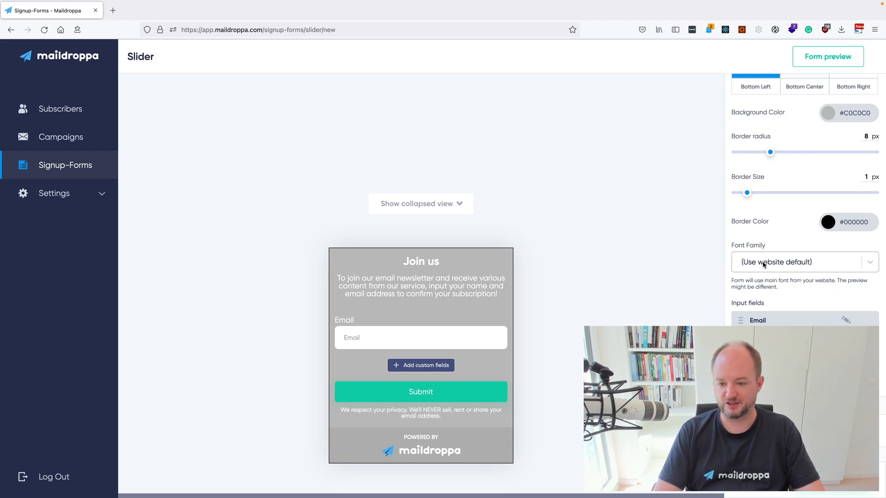
{"action": "left_click", "coordinate": [764, 264]}
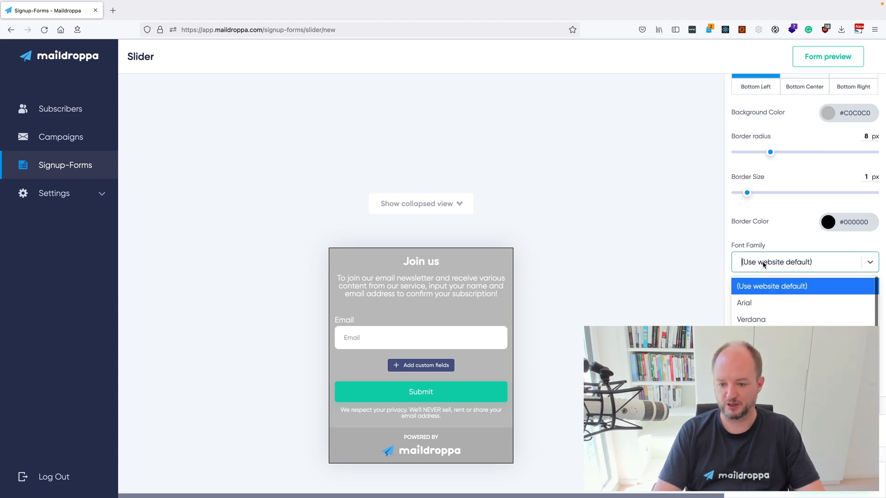
{"action": "left_click", "coordinate": [757, 306]}
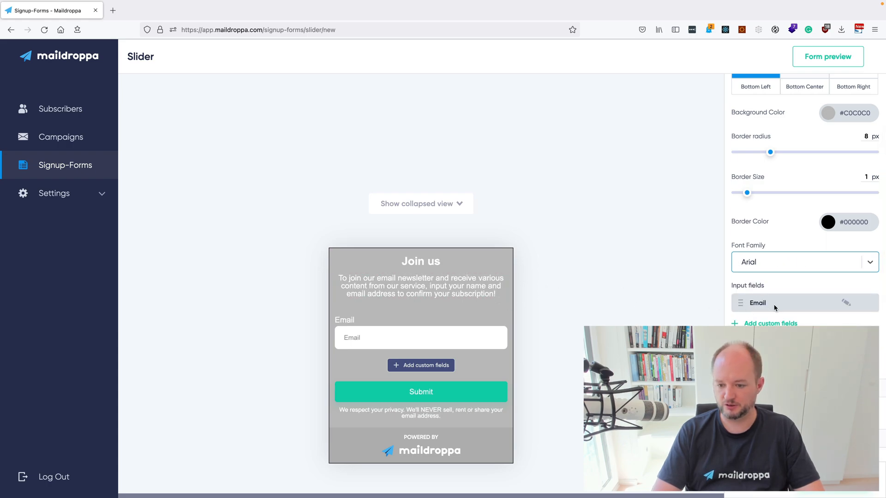
- Add a required First Name custom field with the placeholder "Type in your first name please"
{"action": "scroll", "coordinate": [771, 307], "scroll_direction": "down", "scroll_amount": 2}
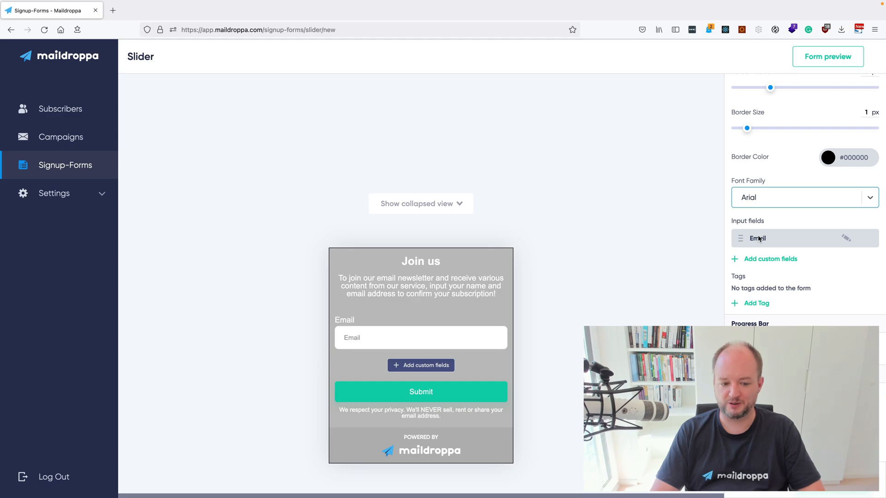
{"action": "left_click", "coordinate": [418, 367]}
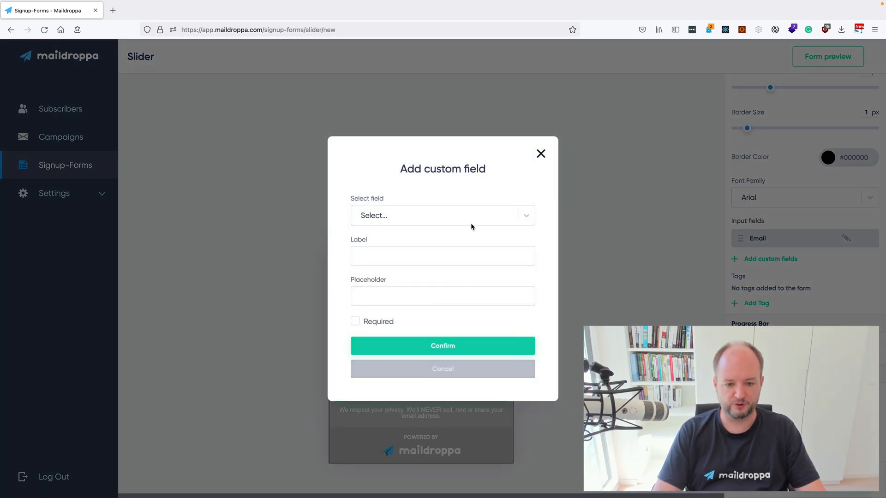
{"action": "left_click", "coordinate": [490, 216]}
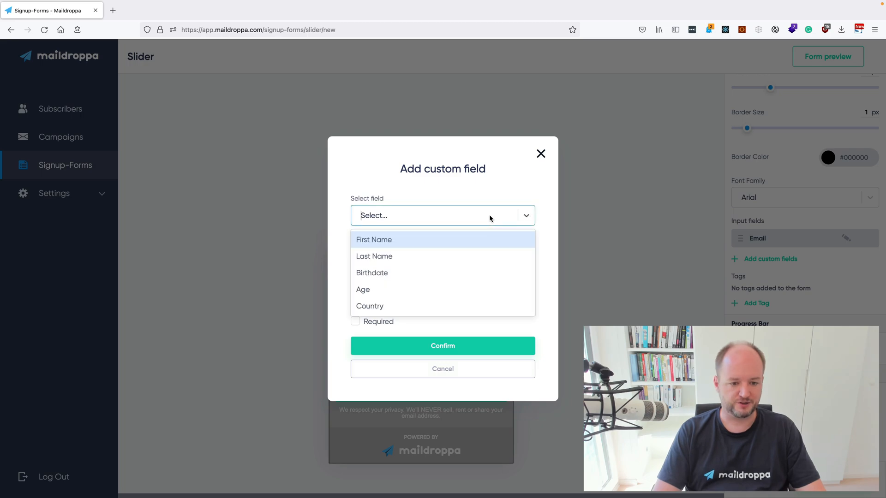
{"action": "left_click", "coordinate": [405, 244]}
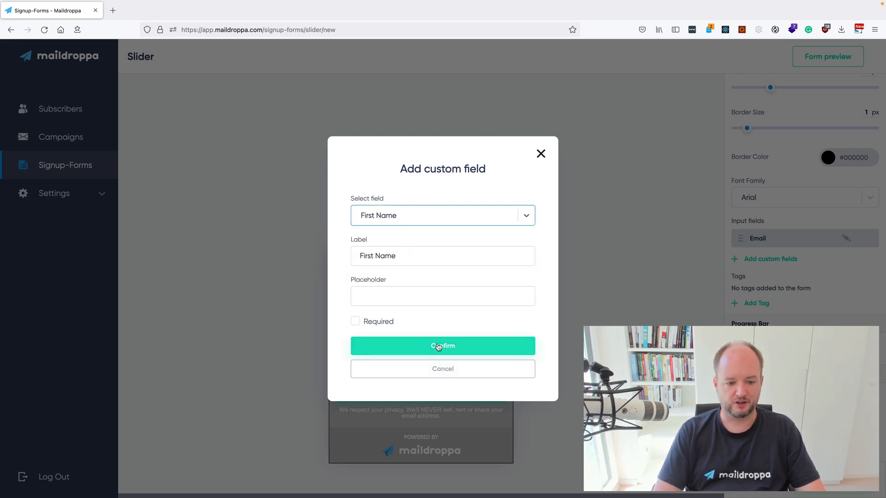
{"action": "left_click", "coordinate": [374, 297]}
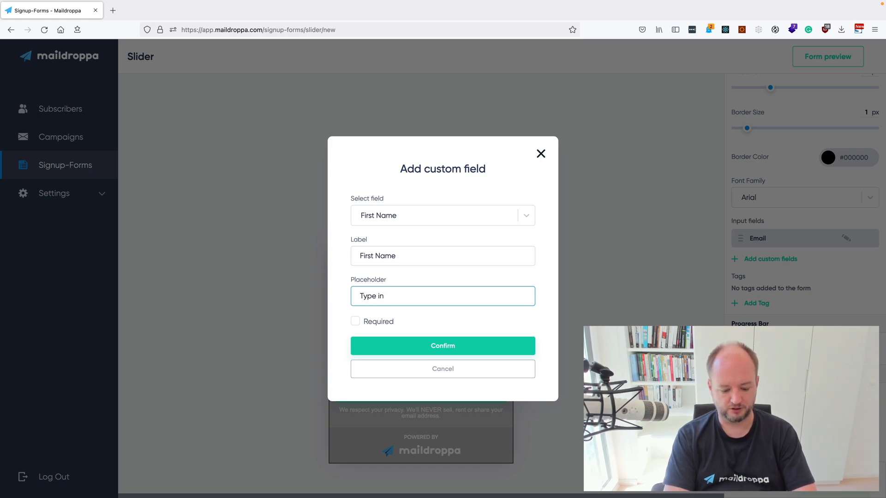
{"action": "type", "text": "name pla"}
{"action": "key", "text": "BackSpace"}
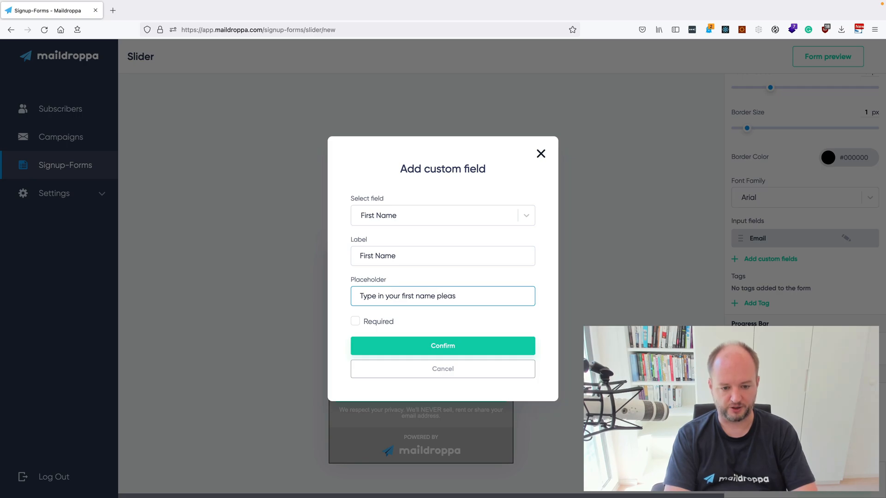
{"action": "left_click", "coordinate": [356, 321]}
{"action": "left_click", "coordinate": [415, 345]}
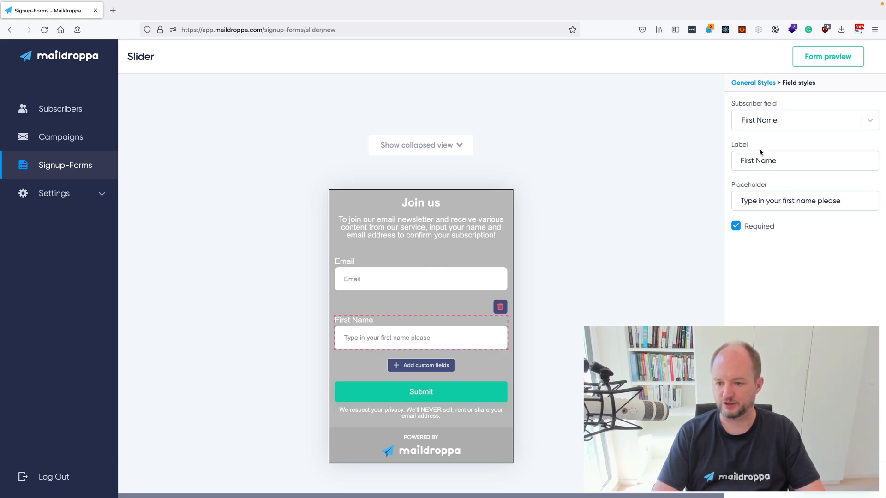
- Return to the general styles and add a Birthdate custom field with its default label and no placeholder
{"action": "left_click", "coordinate": [754, 84]}
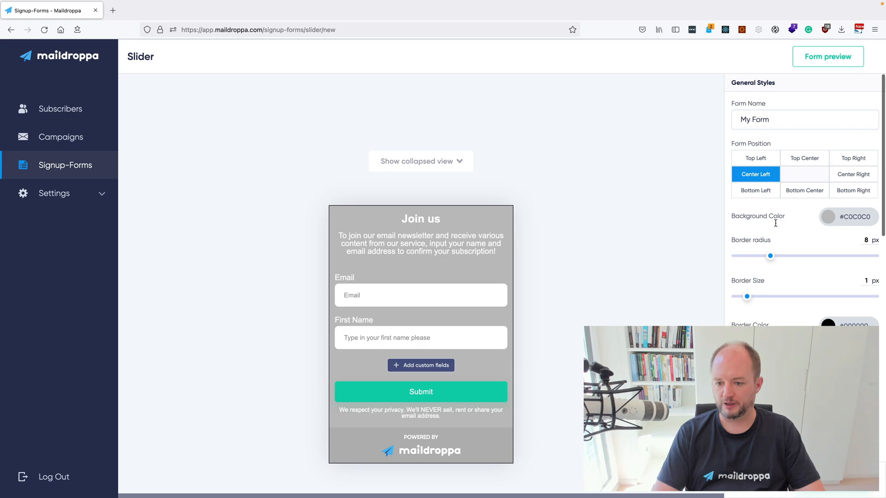
{"action": "scroll", "coordinate": [776, 217], "scroll_direction": "down", "scroll_amount": 5}
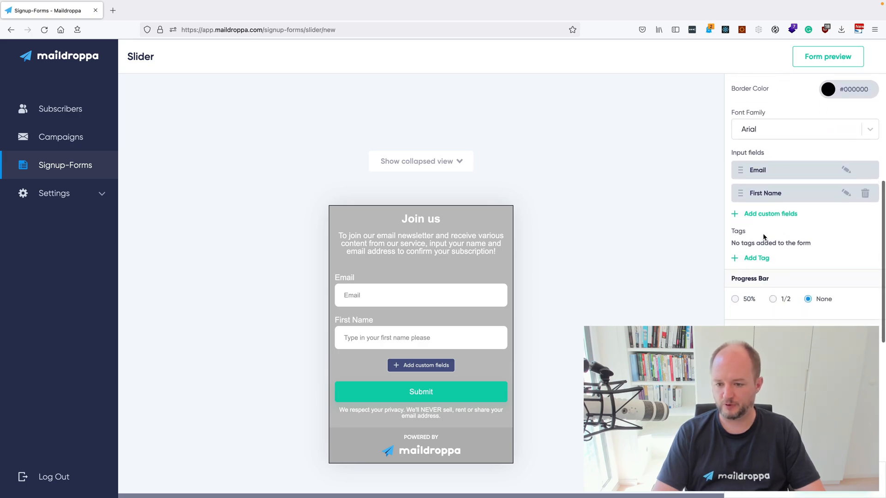
{"action": "left_click", "coordinate": [766, 214]}
{"action": "left_click", "coordinate": [419, 215]}
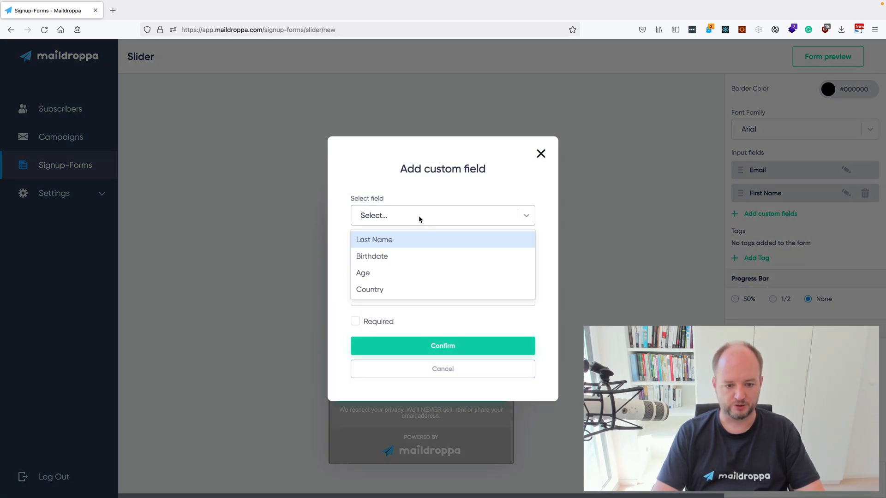
{"action": "left_click", "coordinate": [378, 257]}
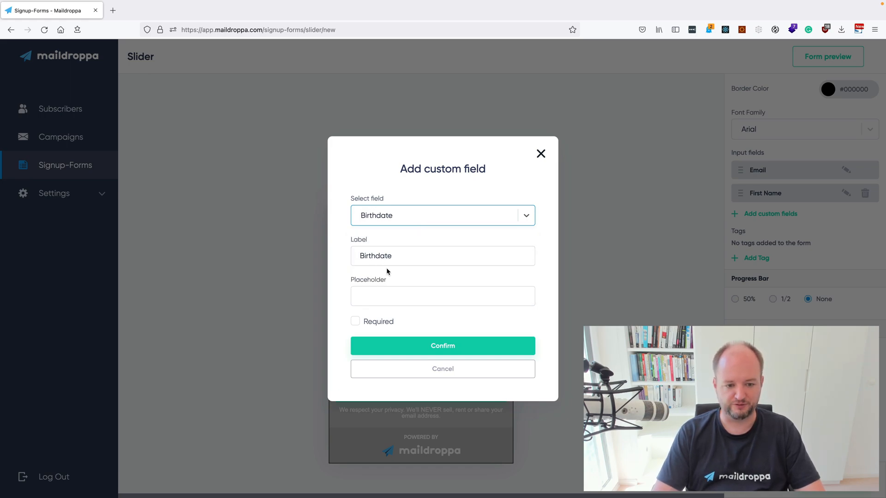
{"action": "left_click", "coordinate": [455, 350]}
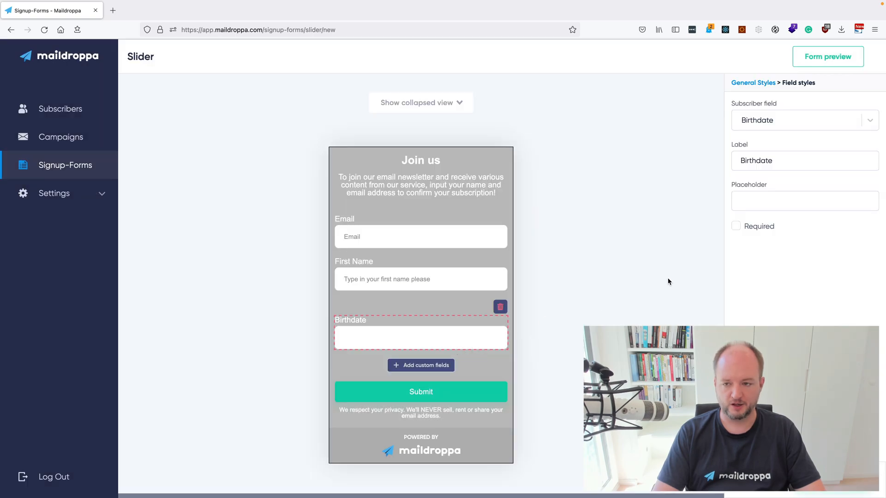
- Preview the form, expand the slider, try the Birthdate field's calendar by picking a date, and close the preview
{"action": "left_click", "coordinate": [833, 57]}
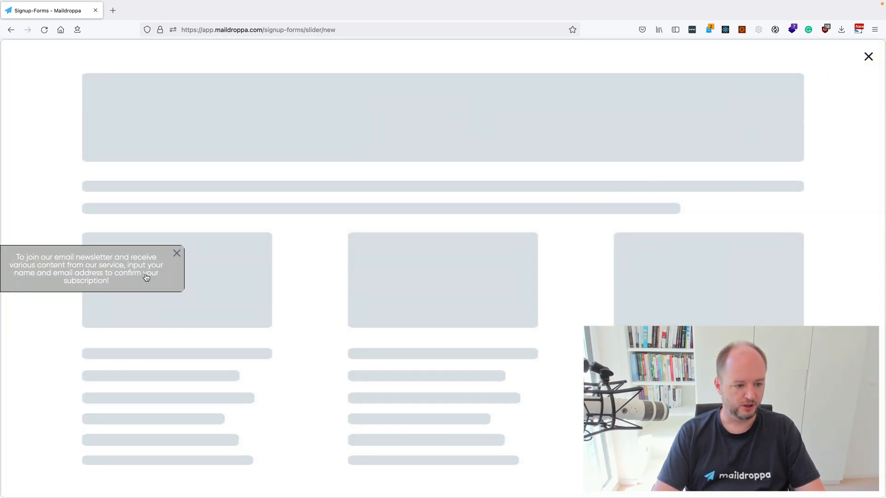
{"action": "left_click", "coordinate": [146, 277]}
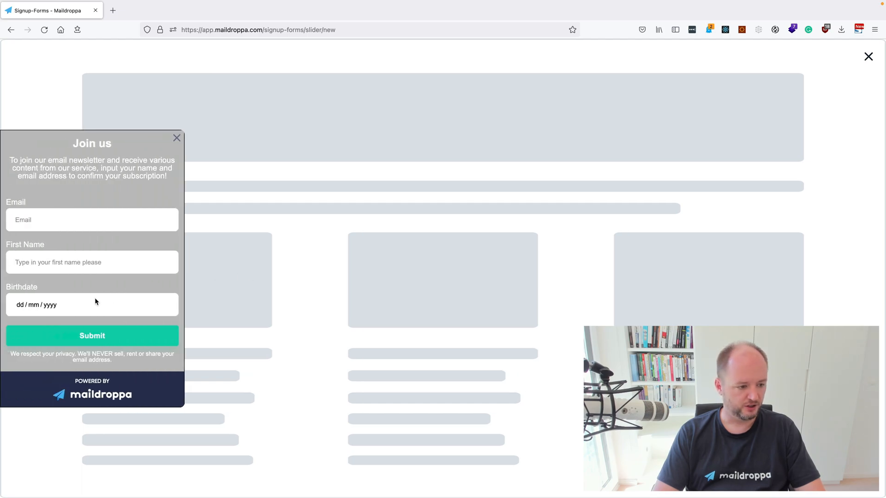
{"action": "left_click", "coordinate": [95, 299]}
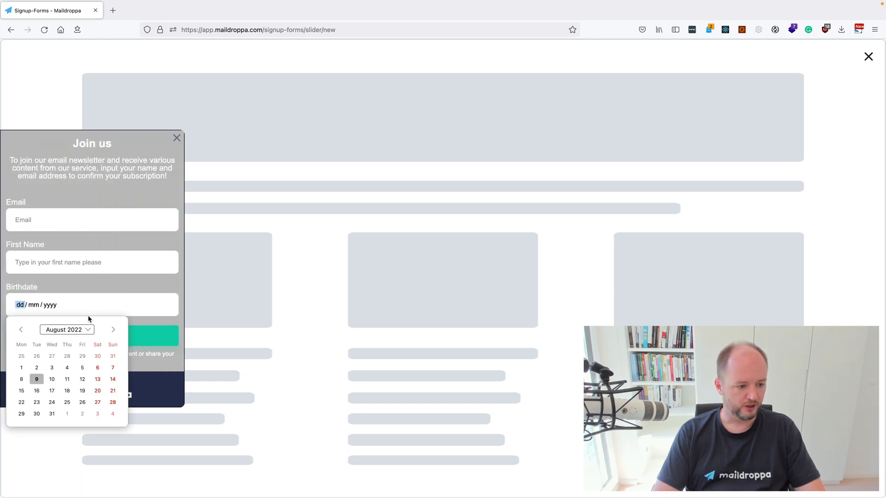
{"action": "left_click", "coordinate": [65, 369]}
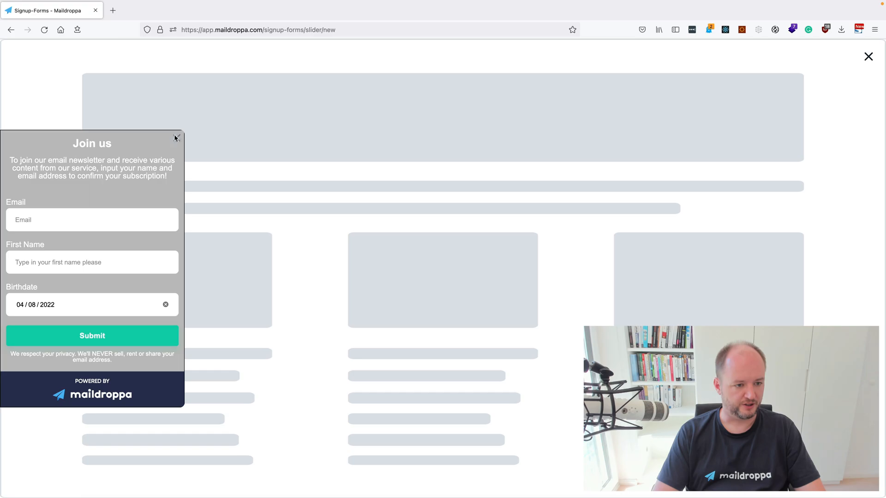
{"action": "left_click", "coordinate": [177, 138]}
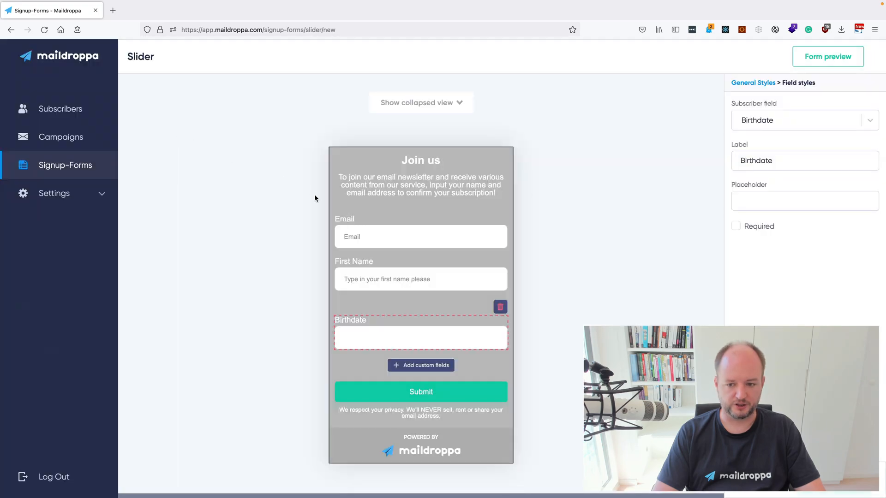
- Return to the general styles and reorder the input fields to First Name, Email, Birthdate
{"action": "left_click", "coordinate": [748, 84]}
{"action": "scroll", "coordinate": [756, 211], "scroll_direction": "down", "scroll_amount": 5}
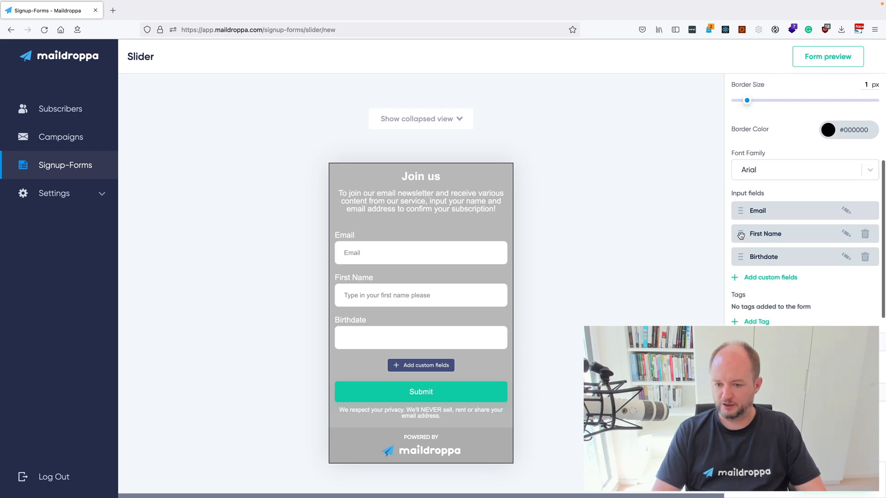
{"action": "left_click_drag", "start_coordinate": [741, 235], "coordinate": [739, 199]}
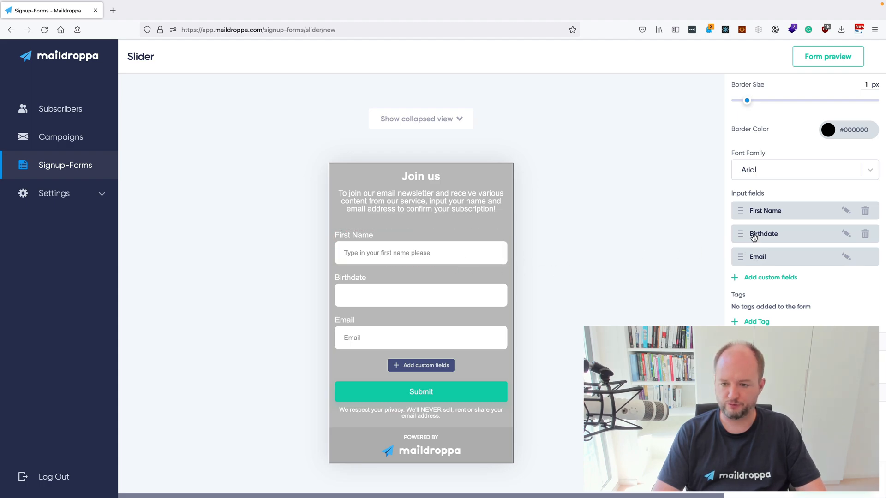
{"action": "left_click_drag", "start_coordinate": [741, 257], "coordinate": [741, 222]}
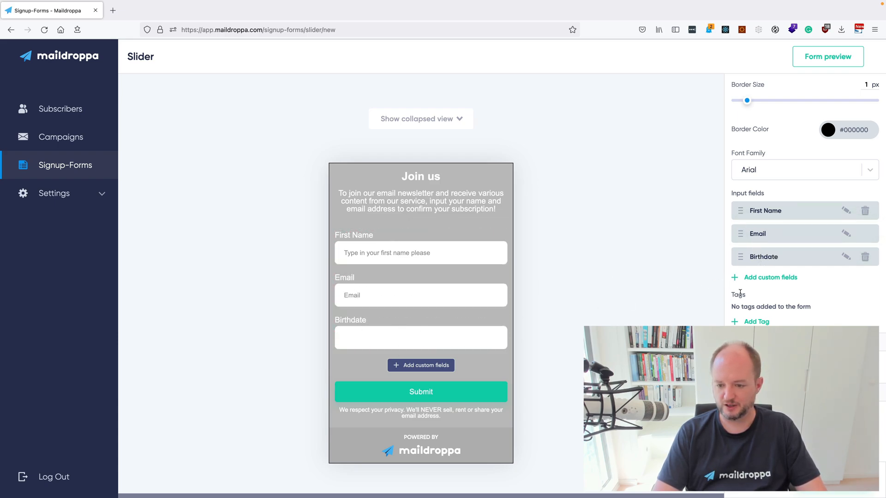
- Add the Beginner tag to the form
{"action": "scroll", "coordinate": [741, 292], "scroll_direction": "down", "scroll_amount": 2}
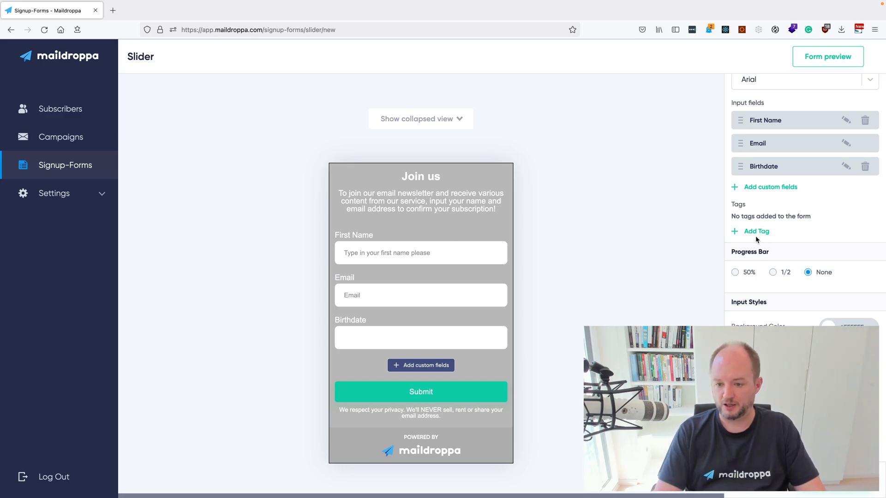
{"action": "left_click", "coordinate": [754, 231]}
{"action": "left_click", "coordinate": [477, 265]}
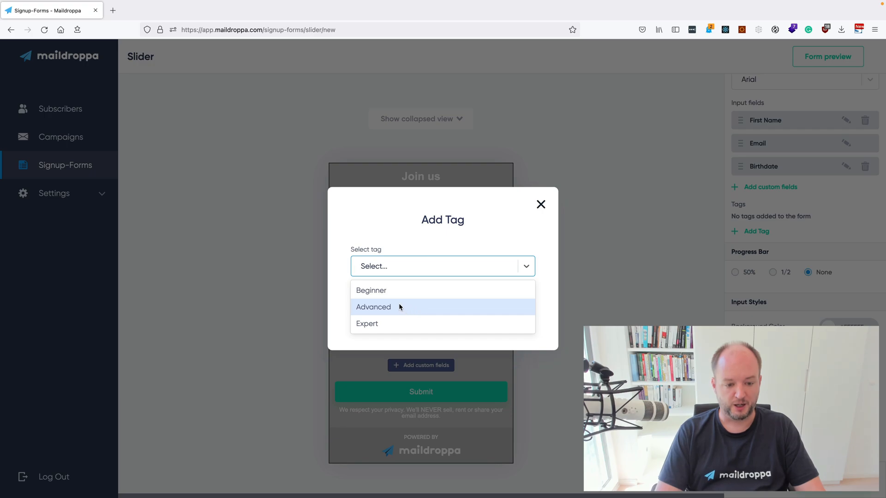
{"action": "left_click", "coordinate": [391, 291]}
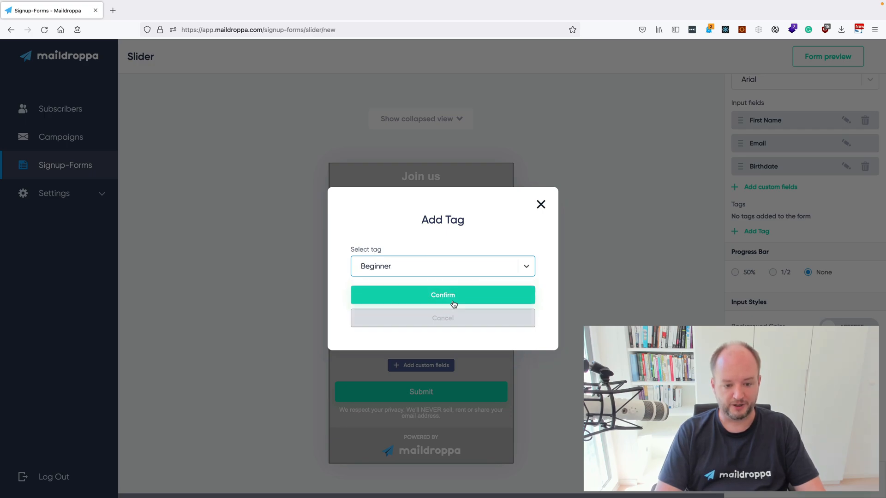
{"action": "left_click", "coordinate": [452, 301]}
- Try the 50% progress bar on the form and switch it to the 1/2 style
{"action": "scroll", "coordinate": [810, 295], "scroll_direction": "down", "scroll_amount": 2}
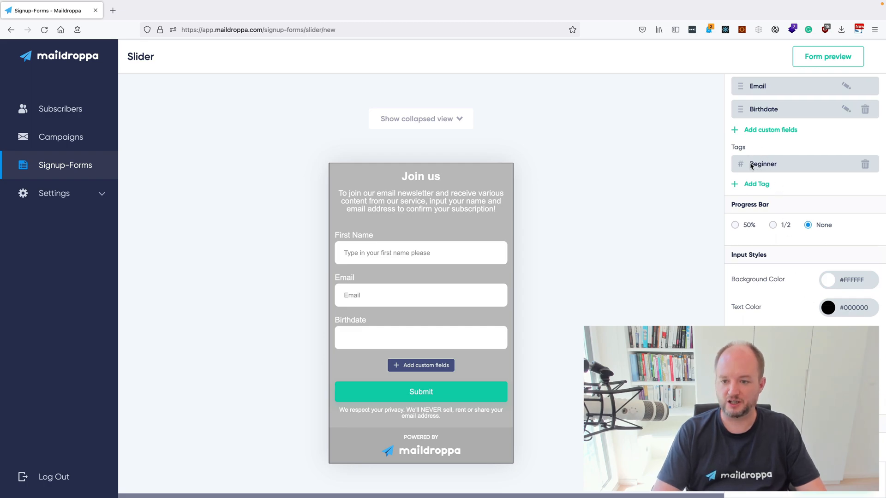
{"action": "scroll", "coordinate": [761, 198], "scroll_direction": "down", "scroll_amount": 1}
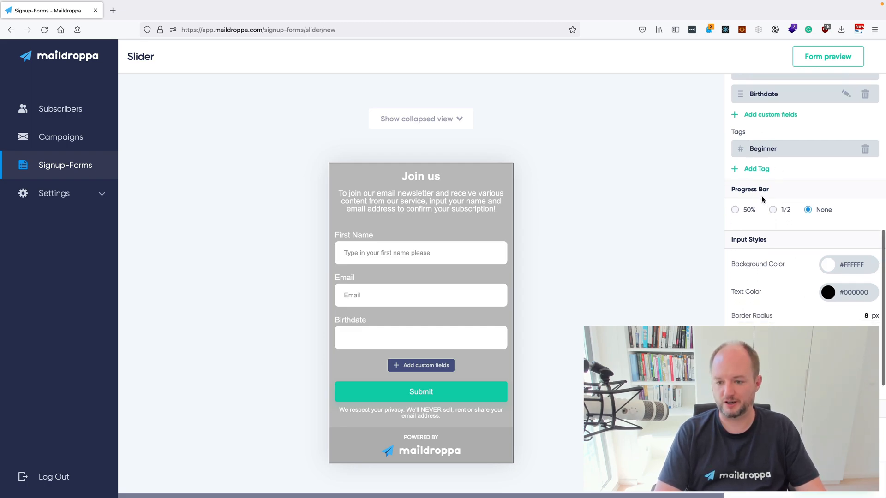
{"action": "left_click", "coordinate": [736, 210]}
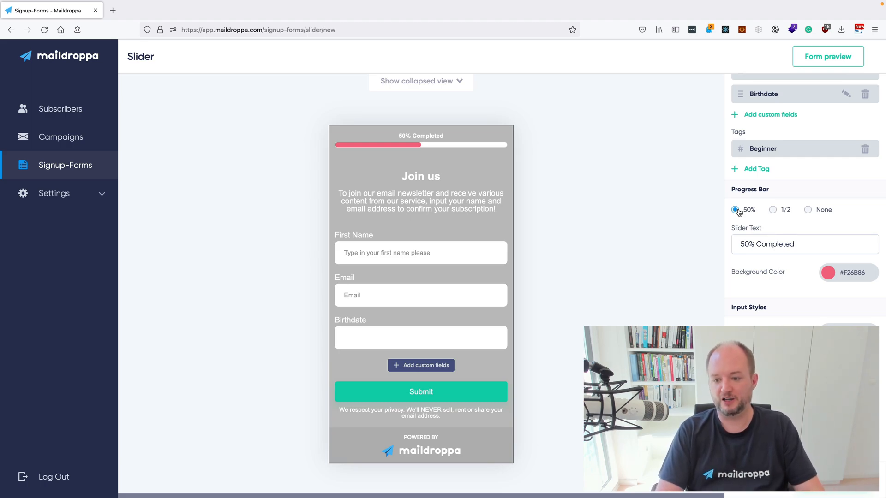
{"action": "left_click", "coordinate": [774, 210]}
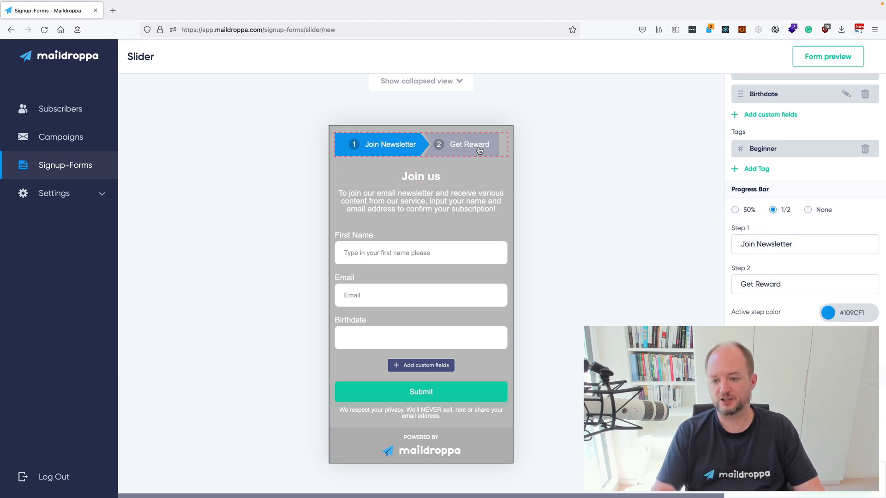
- Set the progress bar's Step 2 text to "Get my Book"
{"action": "left_click", "coordinate": [757, 279]}
{"action": "left_click_drag", "start_coordinate": [793, 284], "coordinate": [708, 282]}
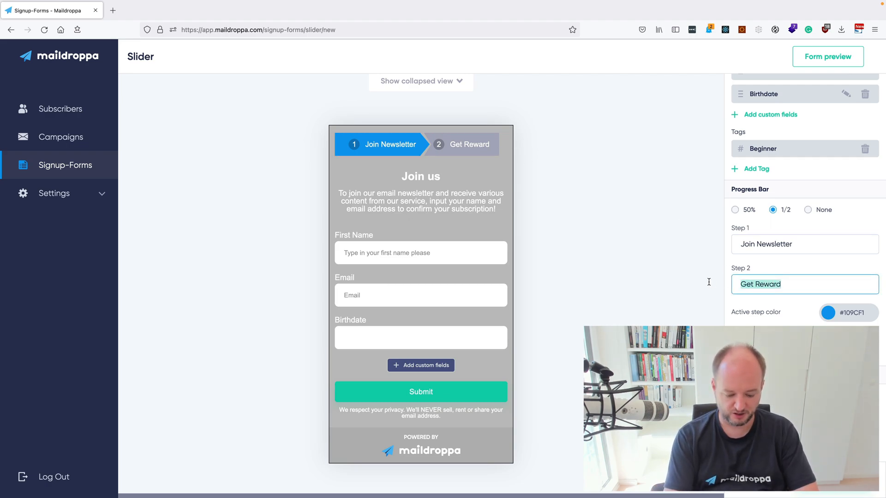
{"action": "type", "text": "Get my book"}
{"action": "key", "text": "BackSpace"}
{"action": "key", "text": "BackSpace"}
{"action": "key", "text": "BackSpace"}
{"action": "key", "text": "BackSpace"}
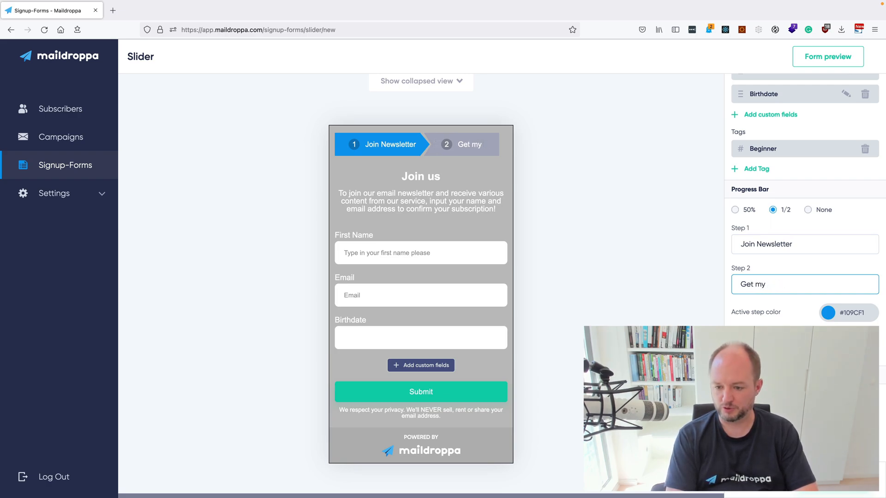
{"action": "type", "text": "Book"}
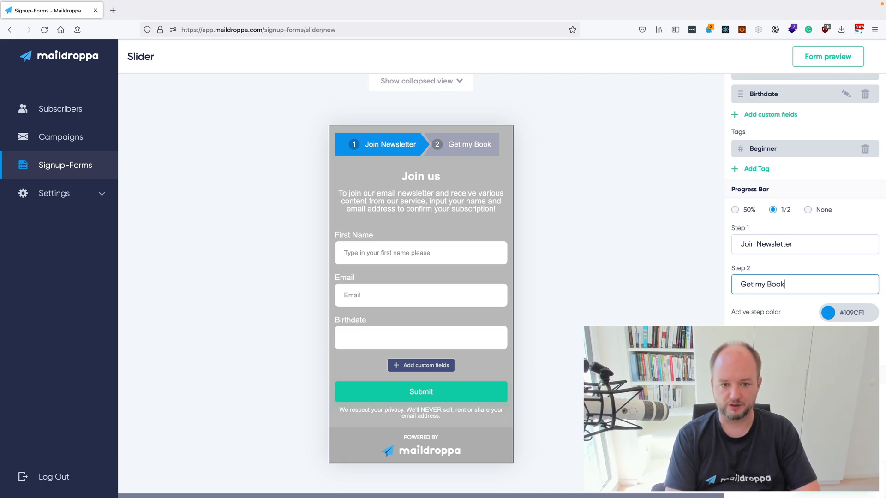
- Set the input fields' background color to Cantaloupe (#FFD478) in the pencil palette and close the color picker
{"action": "scroll", "coordinate": [799, 312], "scroll_direction": "down", "scroll_amount": 3}
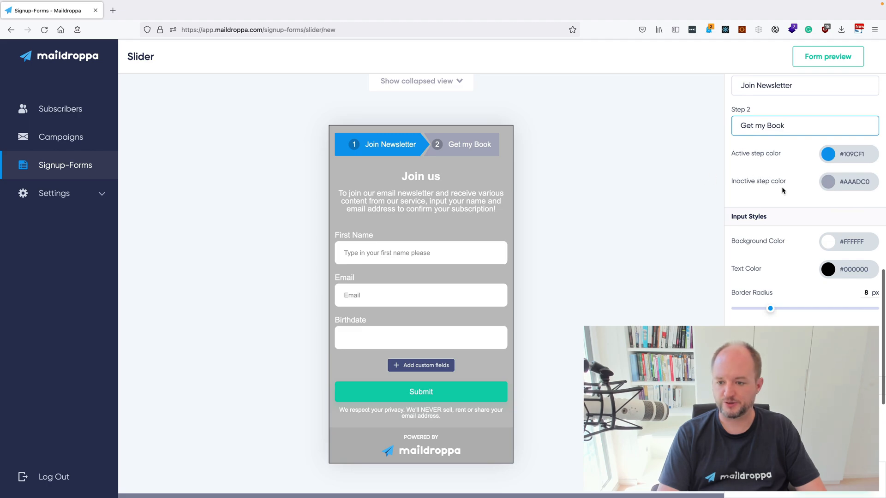
{"action": "scroll", "coordinate": [787, 235], "scroll_direction": "down", "scroll_amount": 1}
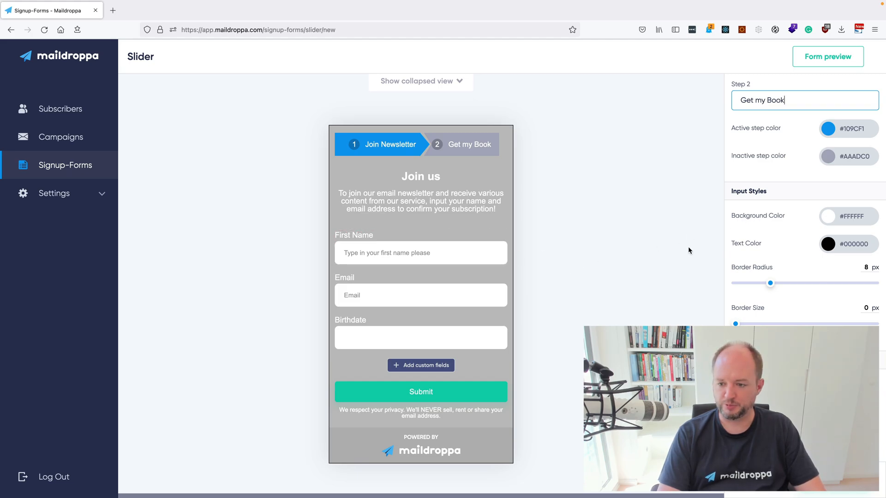
{"action": "left_click", "coordinate": [829, 220]}
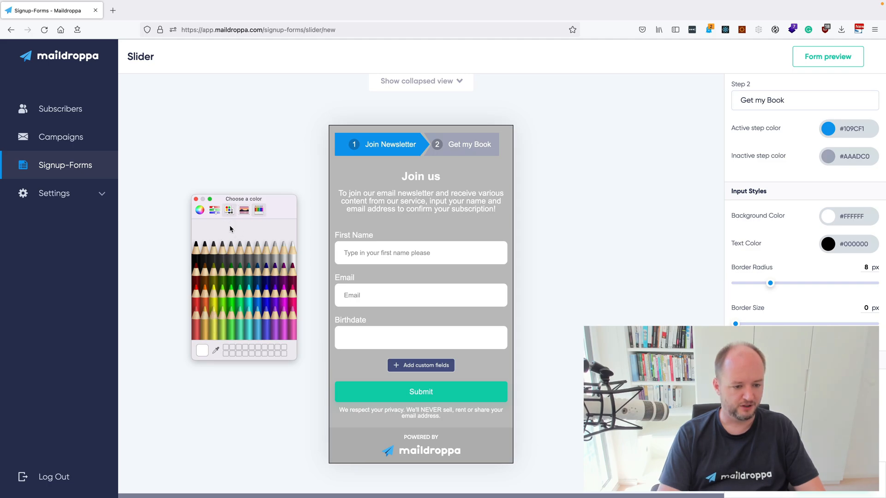
{"action": "left_click", "coordinate": [206, 325]}
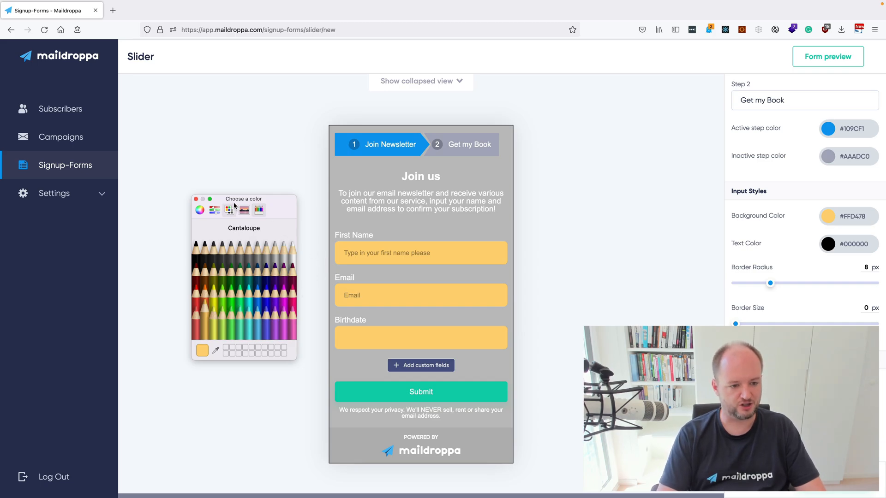
{"action": "left_click", "coordinate": [196, 199]}
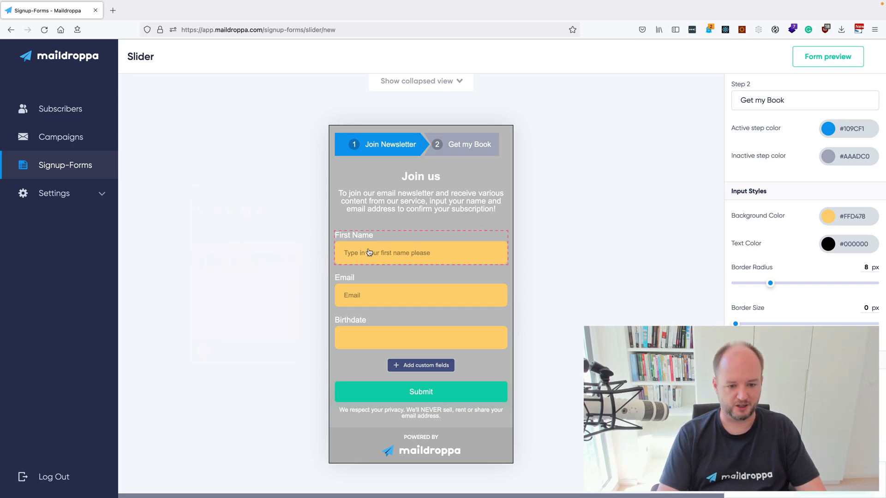
- Set the input fields' border radius to 21 px, keeping the border size at 0 px
{"action": "scroll", "coordinate": [804, 291], "scroll_direction": "down", "scroll_amount": 2}
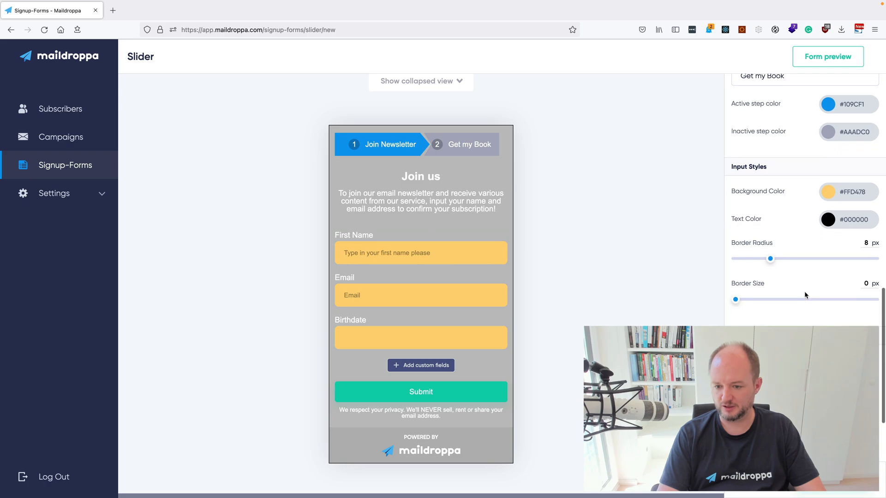
{"action": "mouse_move", "coordinate": [737, 288]}
{"action": "left_mouse_down"}
{"action": "mouse_move", "coordinate": [764, 286]}
{"action": "mouse_move", "coordinate": [735, 287]}
{"action": "left_mouse_up"}
{"action": "scroll", "coordinate": [771, 283], "scroll_direction": "down", "scroll_amount": 1}
{"action": "left_click_drag", "start_coordinate": [770, 241], "coordinate": [827, 241]}
- Set the input labels' font size to 16 px and their font weight to Bold
{"action": "scroll", "coordinate": [832, 264], "scroll_direction": "down", "scroll_amount": 4}
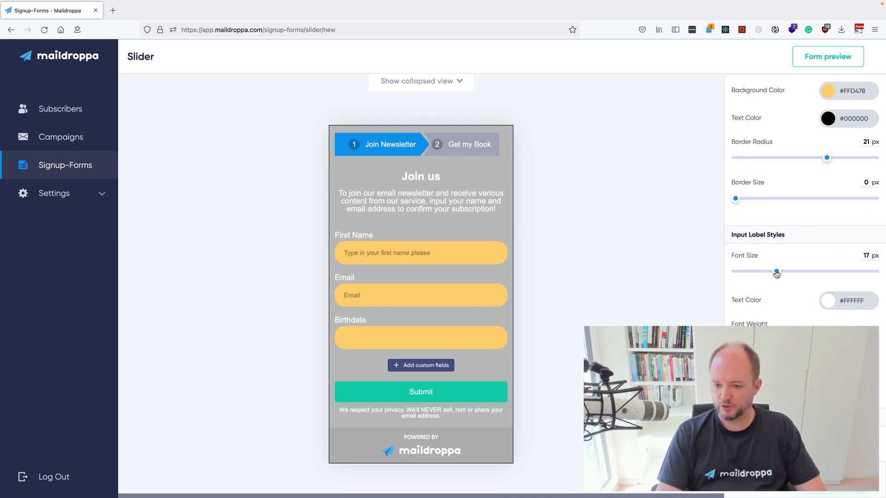
{"action": "mouse_move", "coordinate": [778, 273]}
{"action": "left_mouse_down"}
{"action": "mouse_move", "coordinate": [811, 273]}
{"action": "mouse_move", "coordinate": [774, 273]}
{"action": "left_mouse_up"}
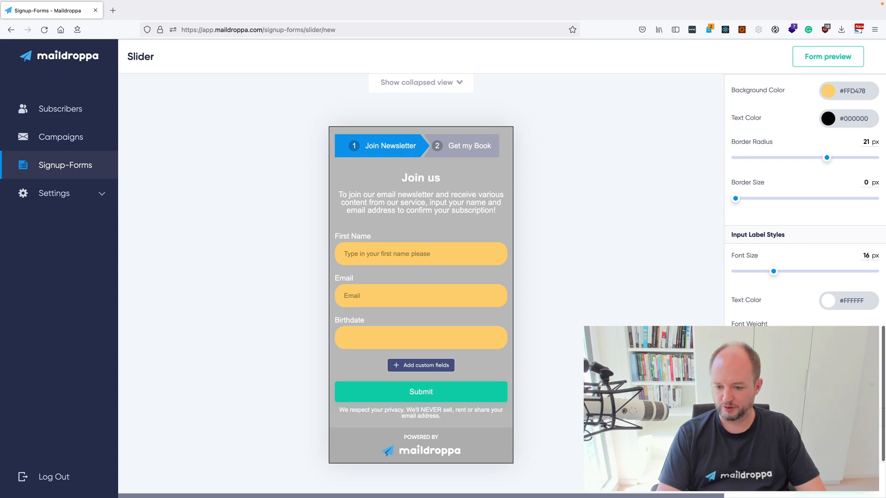
{"action": "left_click", "coordinate": [804, 344]}
{"action": "left_click", "coordinate": [805, 390]}
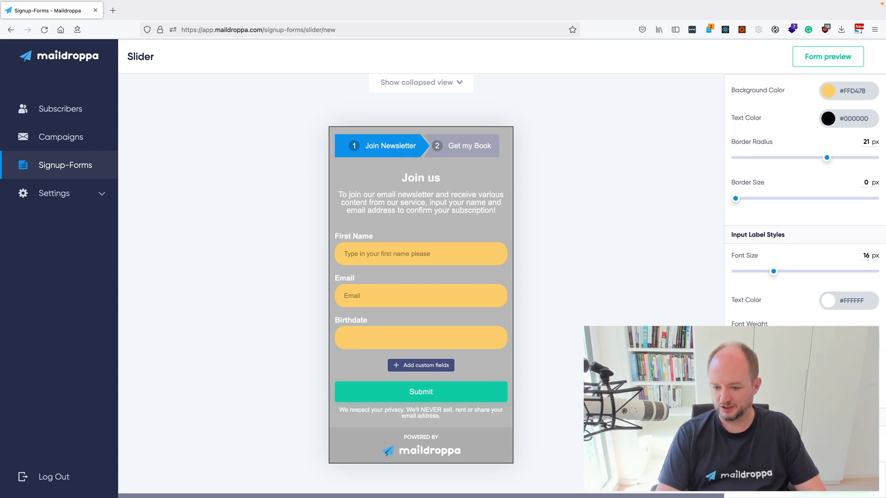
- Enable the subscriber count under the submit button and make it read "12342 Happy surfers"
{"action": "scroll", "coordinate": [805, 286], "scroll_direction": "up", "scroll_amount": 1}
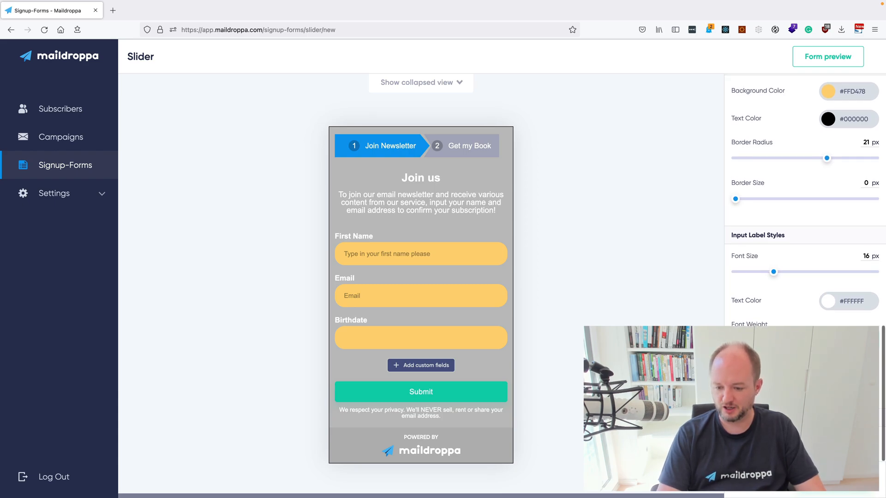
{"action": "left_click", "coordinate": [867, 444]}
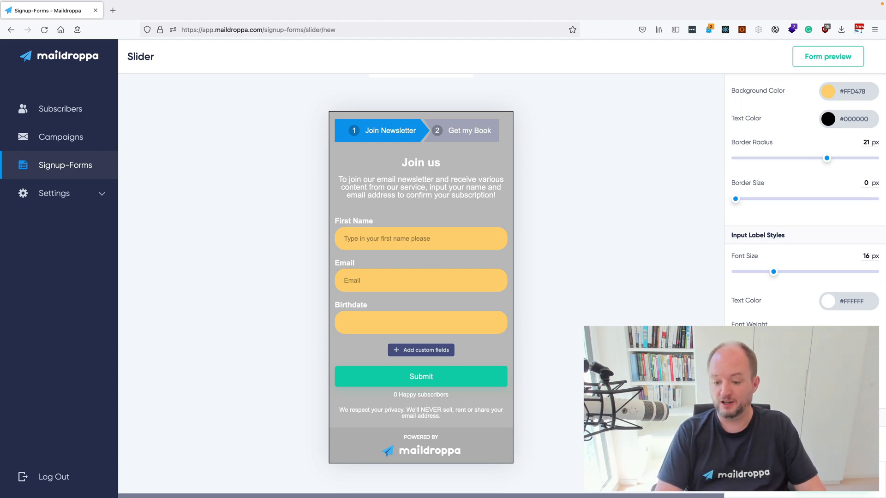
{"action": "scroll", "coordinate": [805, 194], "scroll_direction": "down", "scroll_amount": 3}
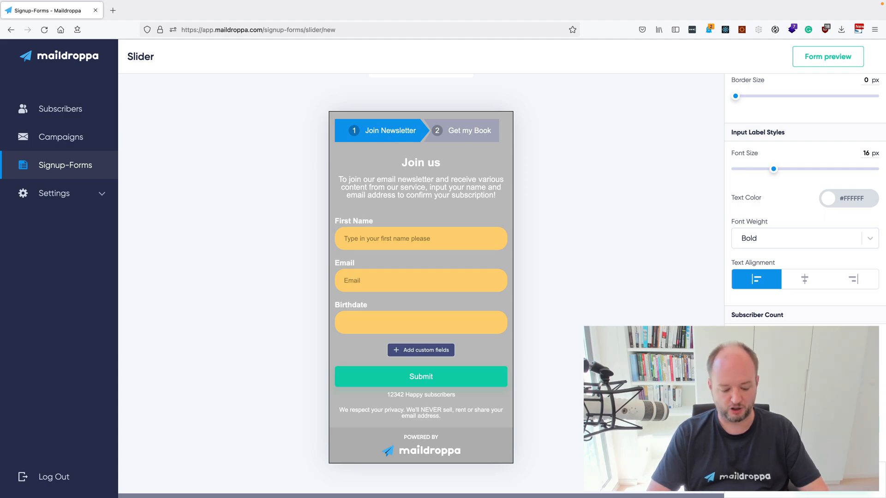
{"action": "type", "text": "surfers"}
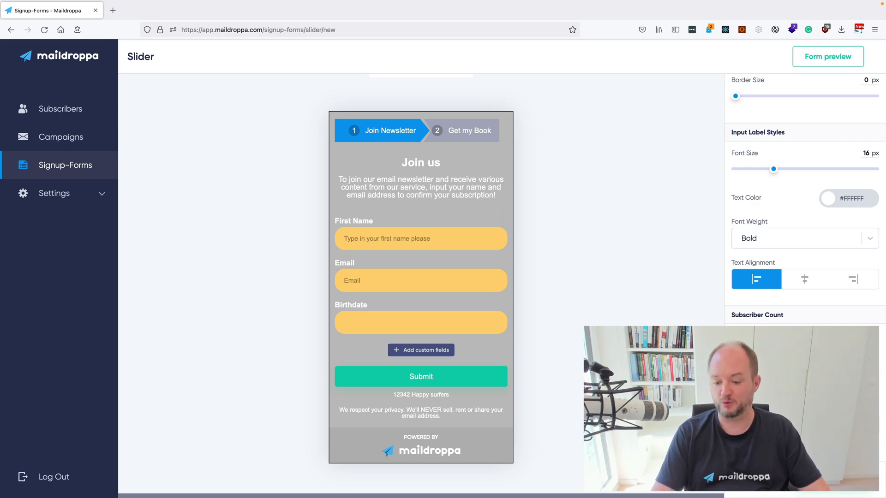
- Set the form position to Bottom Right in the general styles
{"action": "scroll", "coordinate": [805, 207], "scroll_direction": "up", "scroll_amount": 2}
{"action": "scroll", "coordinate": [805, 200], "scroll_direction": "up", "scroll_amount": 10}
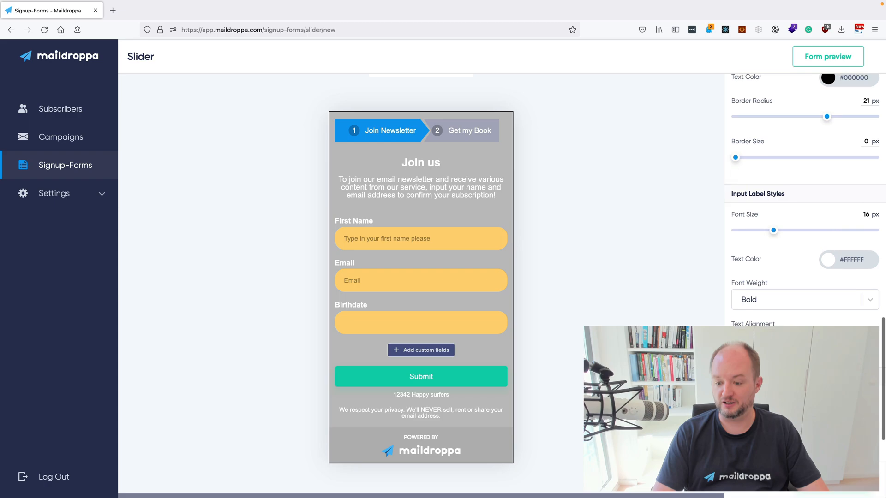
{"action": "scroll", "coordinate": [805, 200], "scroll_direction": "up", "scroll_amount": 15}
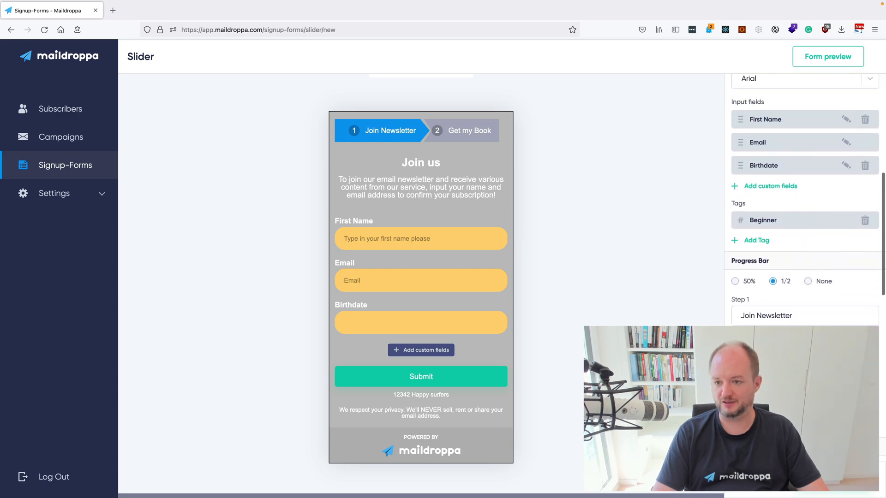
{"action": "scroll", "coordinate": [805, 200], "scroll_direction": "up", "scroll_amount": 1}
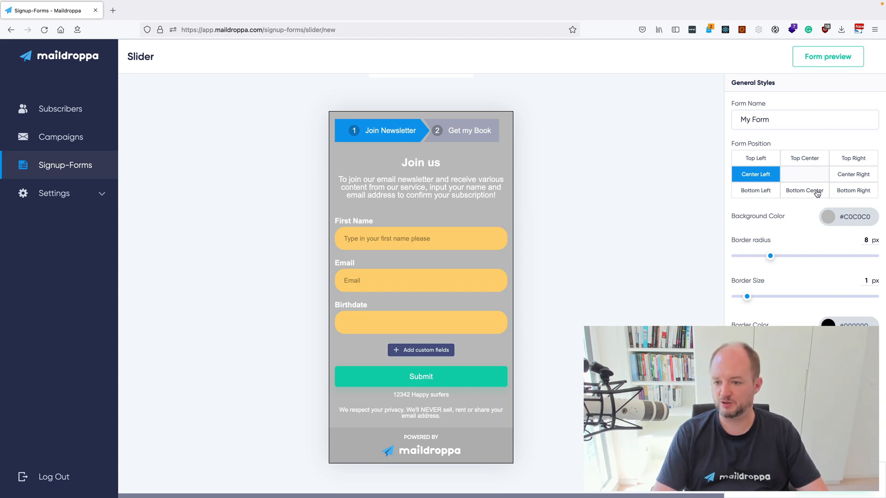
{"action": "left_click", "coordinate": [843, 194]}
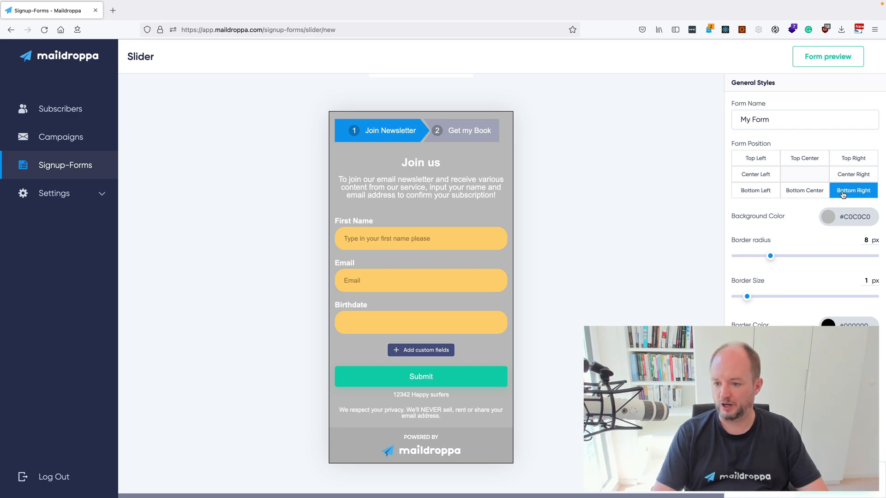
- Preview the form with the slider expanded on the page and close the preview
{"action": "left_click", "coordinate": [822, 63]}
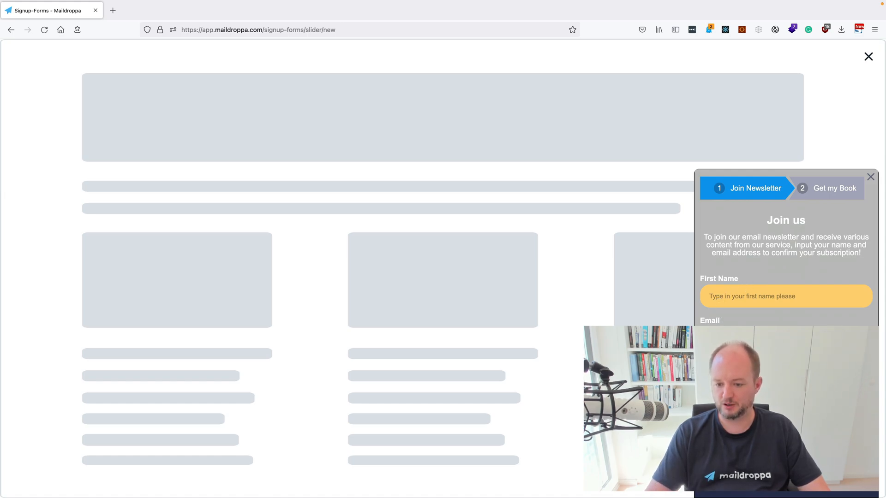
{"action": "left_click", "coordinate": [748, 380]}
{"action": "left_click", "coordinate": [759, 319]}
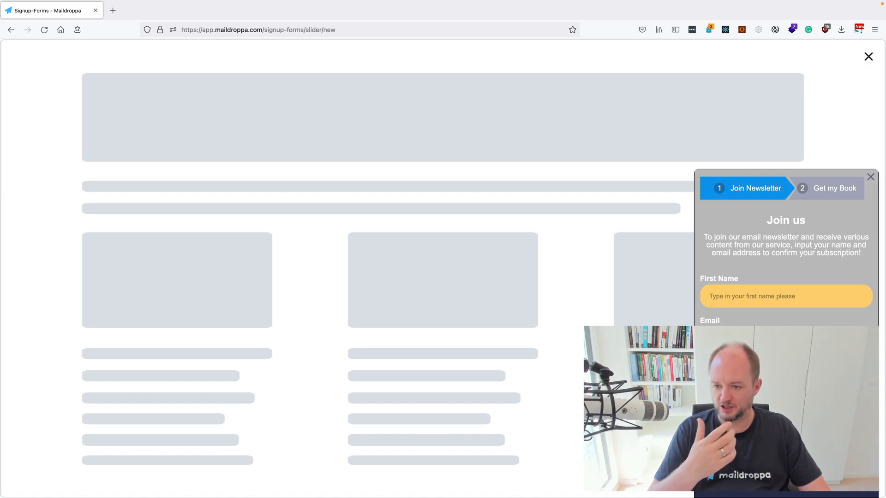
{"action": "left_click", "coordinate": [867, 57]}
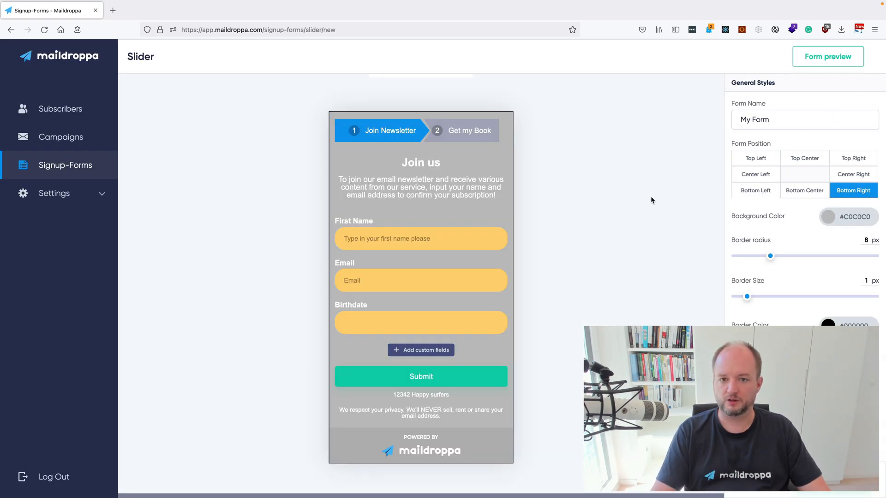